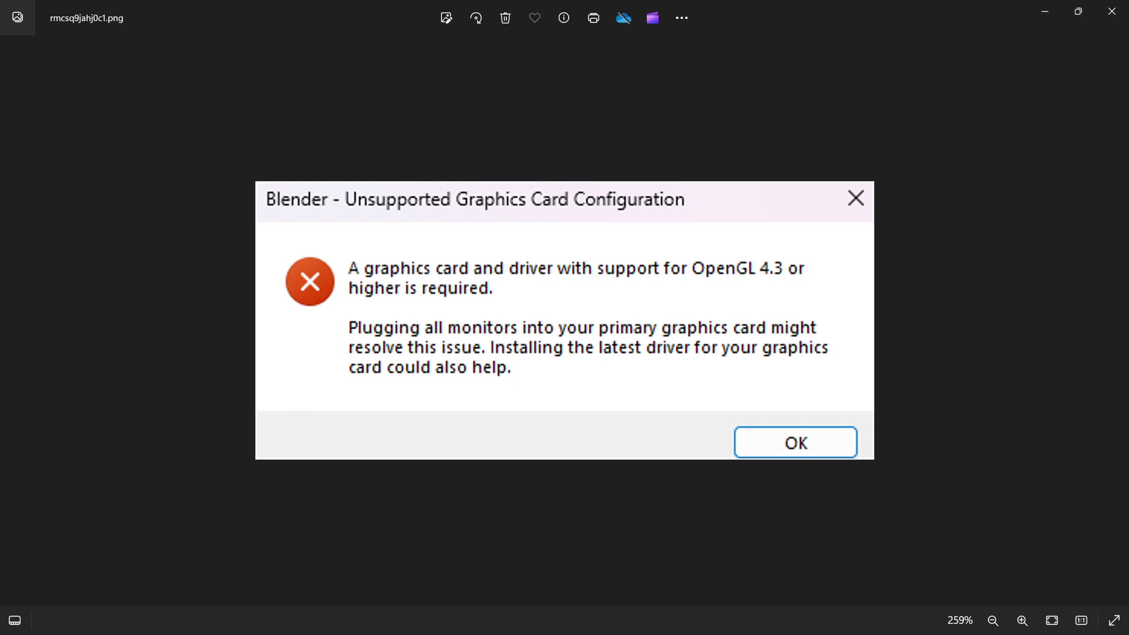
# - Switch to the browser, look over the Blender 4.1 home page, and close the browser window
pyautogui.hotkey('alt', 'Tab')
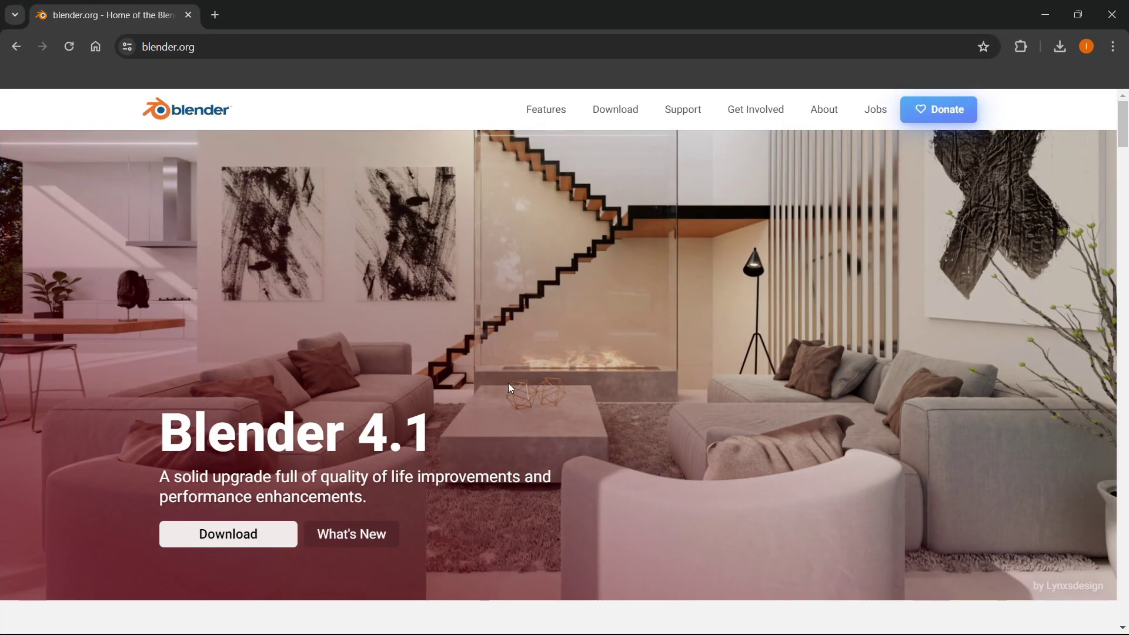
pyautogui.scroll(-3, 508, 383)
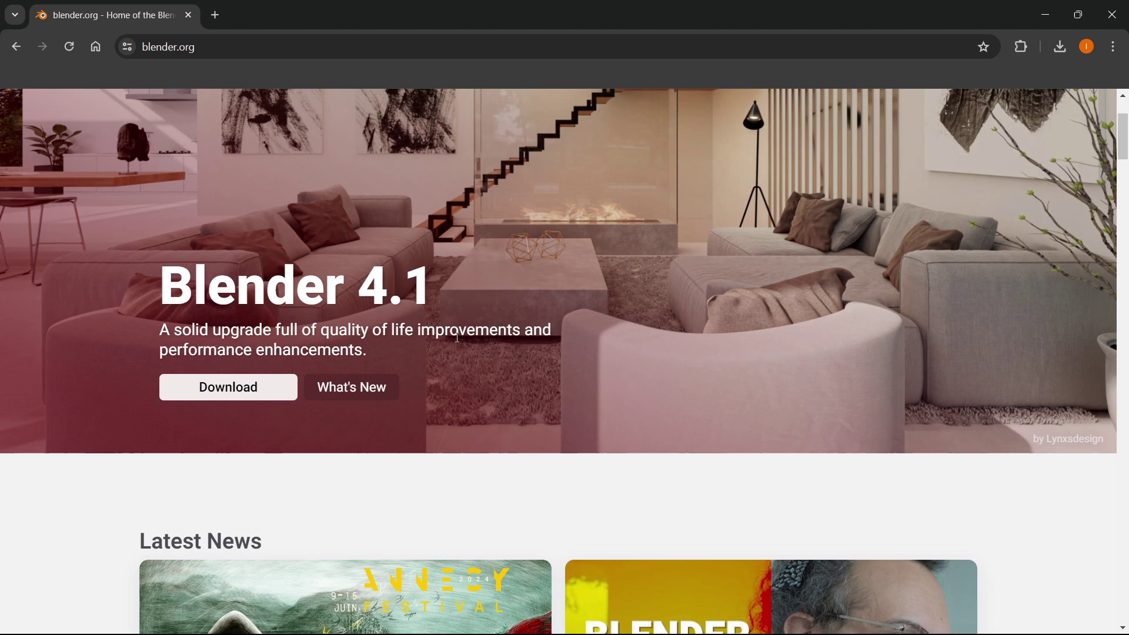
pyautogui.scroll(-2, 456, 335)
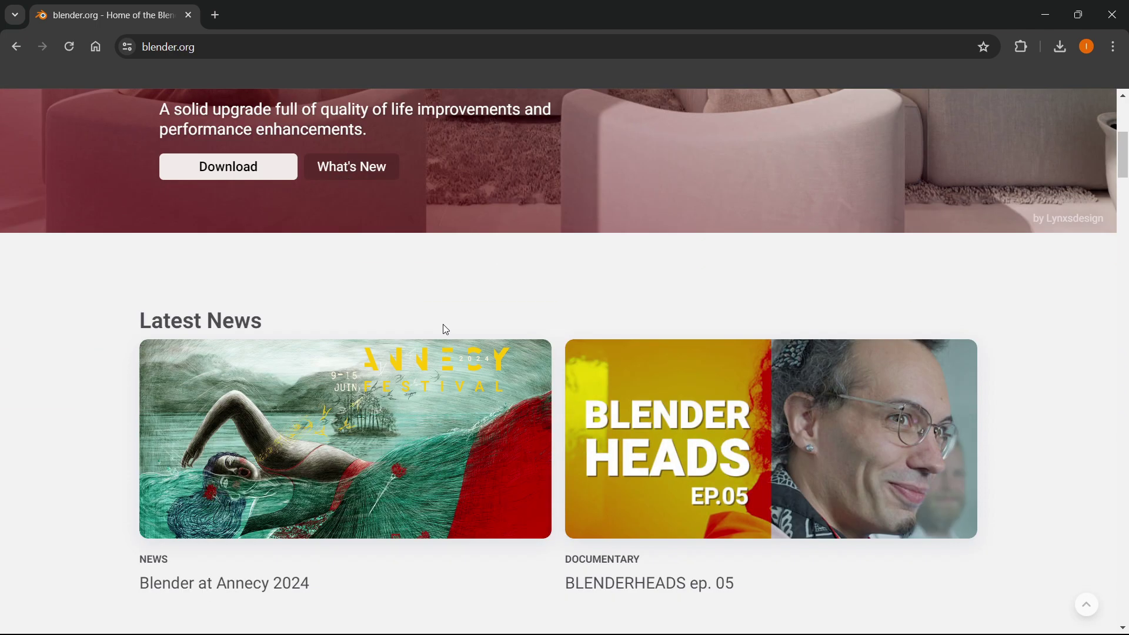
pyautogui.scroll(5, 362, 336)
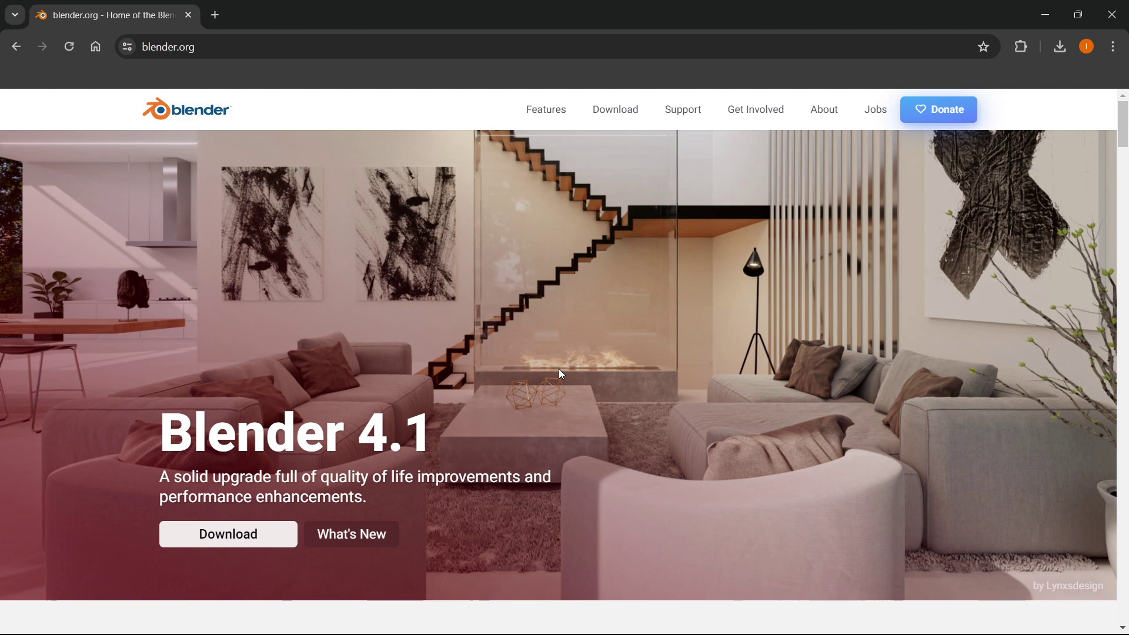
pyautogui.scroll(-3, 493, 306)
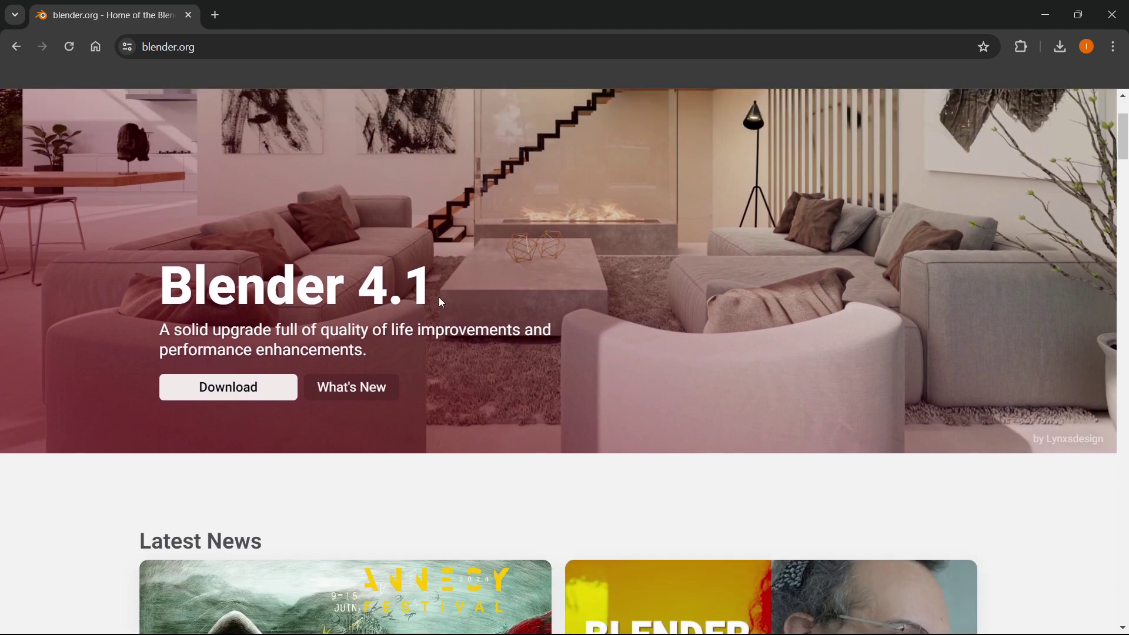
pyautogui.scroll(2, 689, 369)
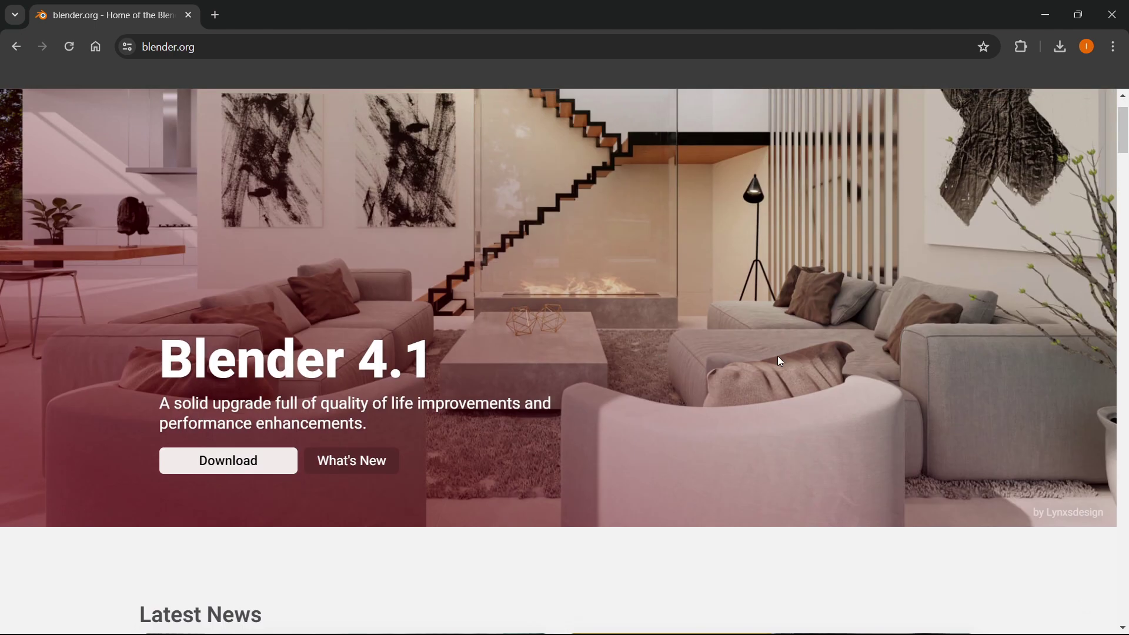
pyautogui.scroll(1, 778, 361)
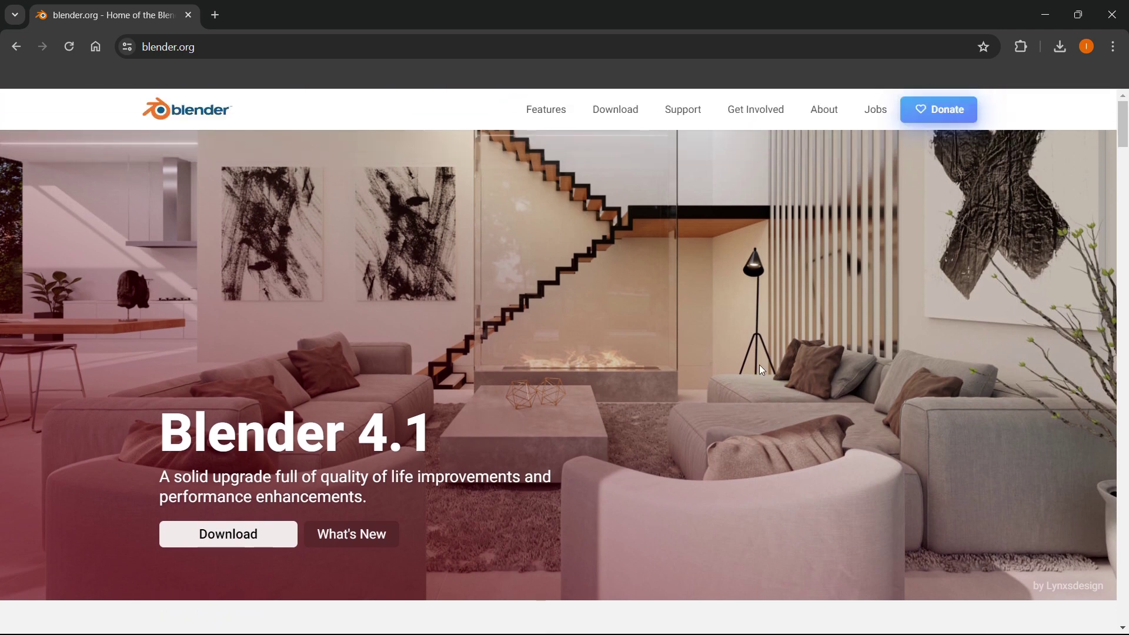
pyautogui.click(1112, 15)
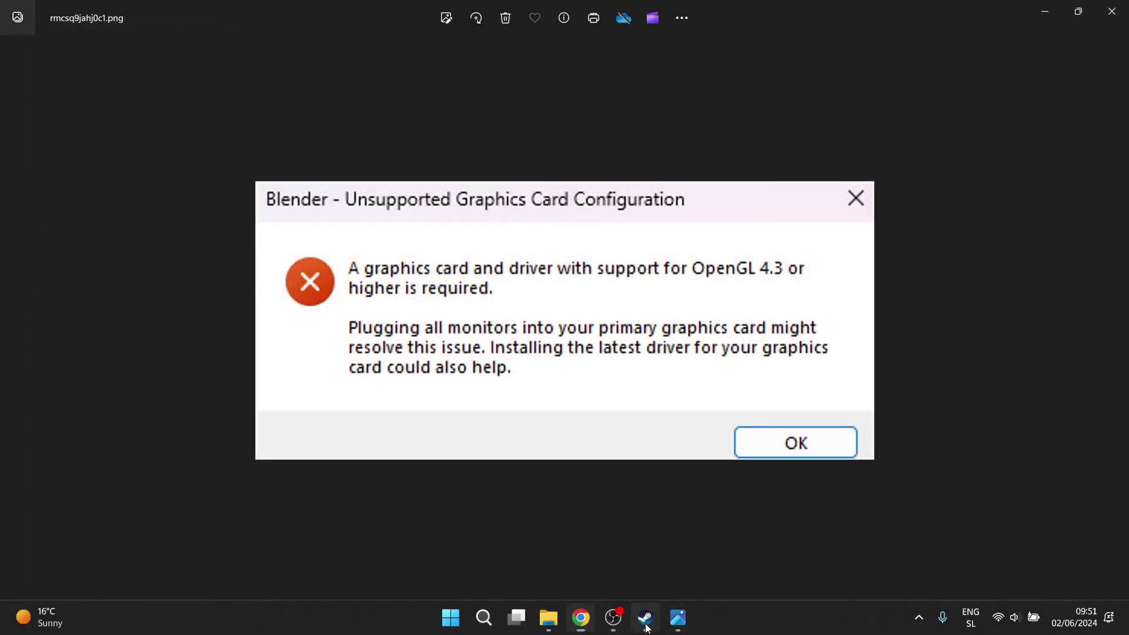
# - Switch to Steam, search the store for "blender", and look over the Blender software page
pyautogui.click(646, 617)
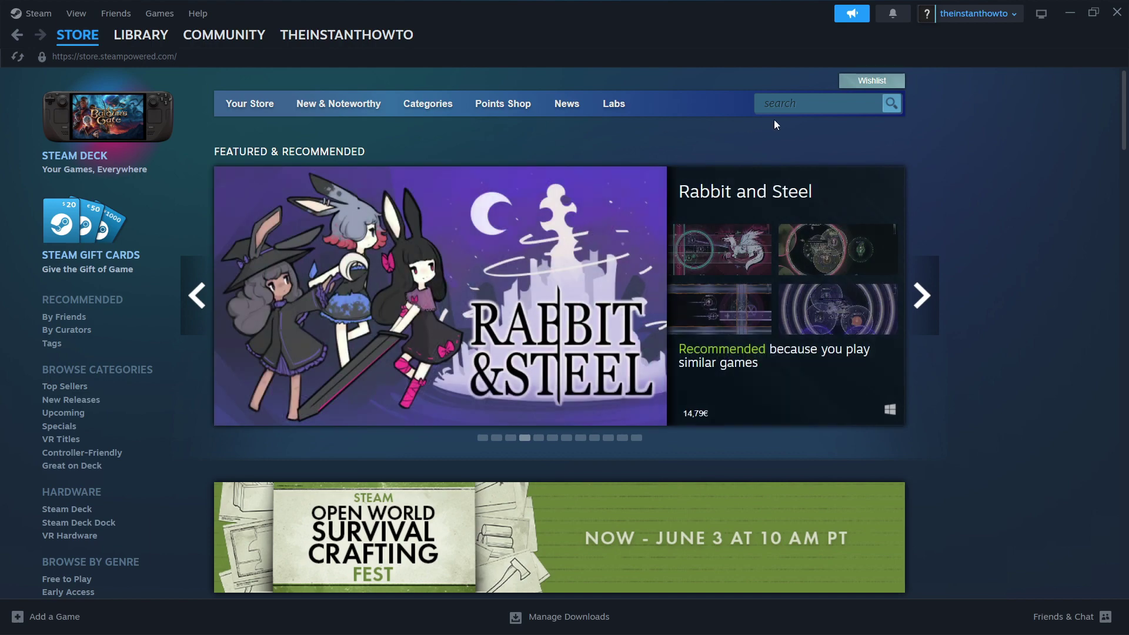
pyautogui.click(788, 111)
pyautogui.write('blender')
pyautogui.click(736, 147)
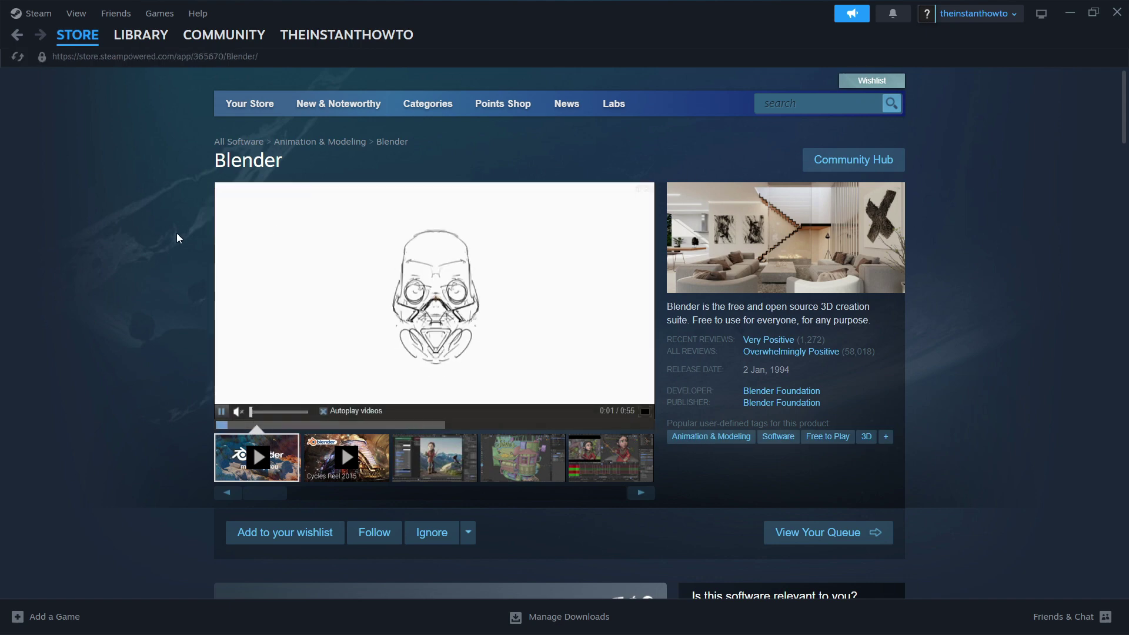
pyautogui.scroll(-2, 177, 238)
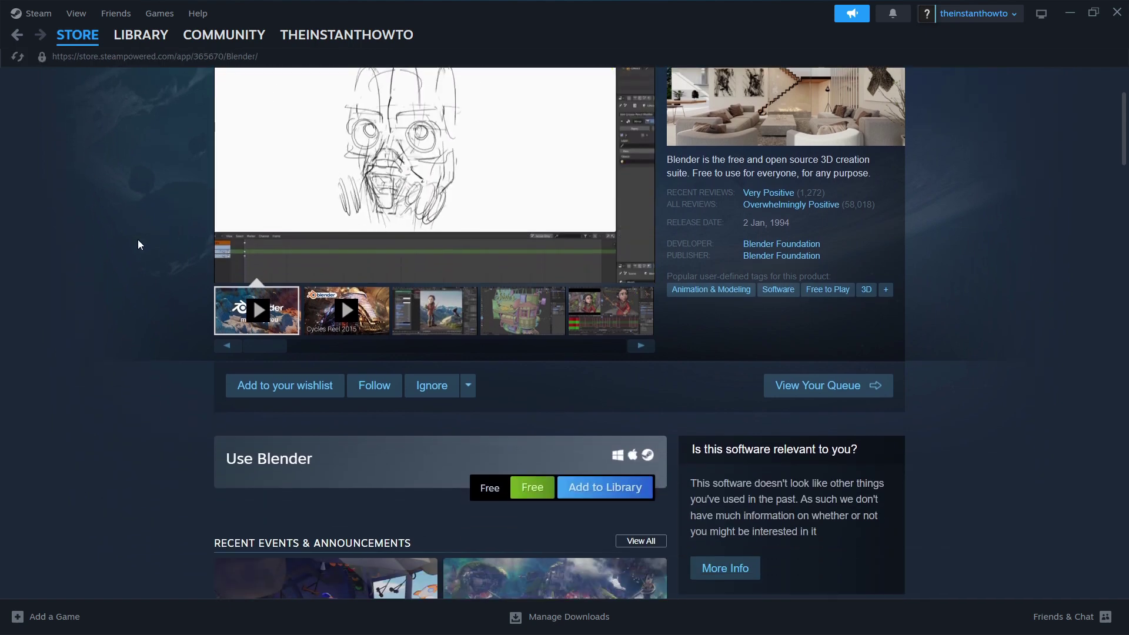
pyautogui.scroll(2, 141, 244)
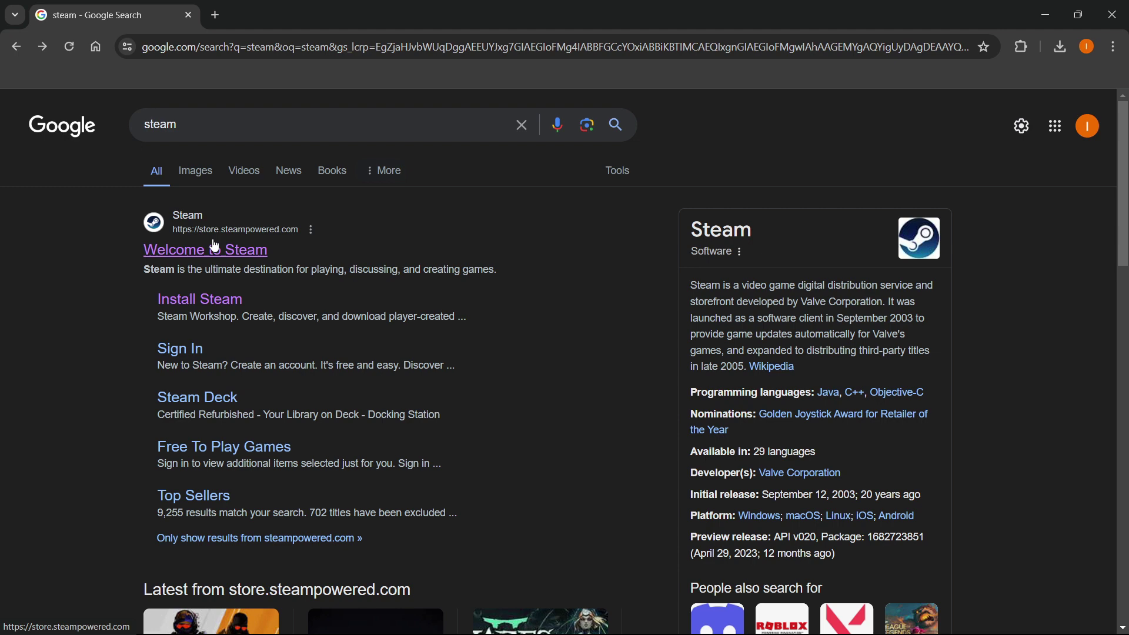
# - Download the Windows Steam installer from the official Steam website and launch it
pyautogui.click(175, 259)
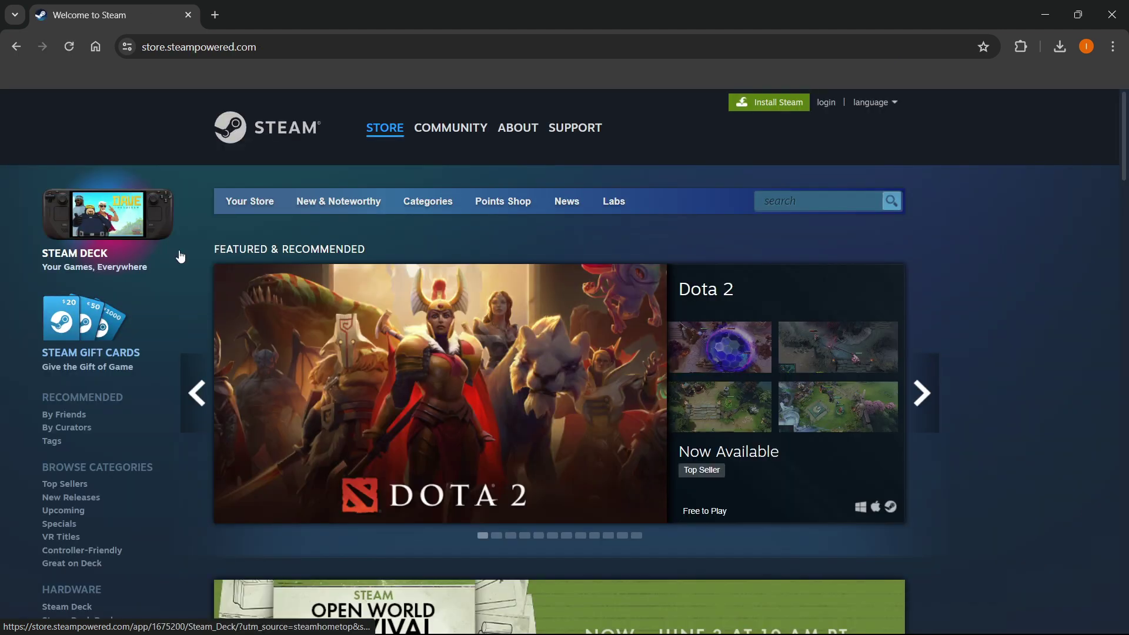
pyautogui.click(765, 105)
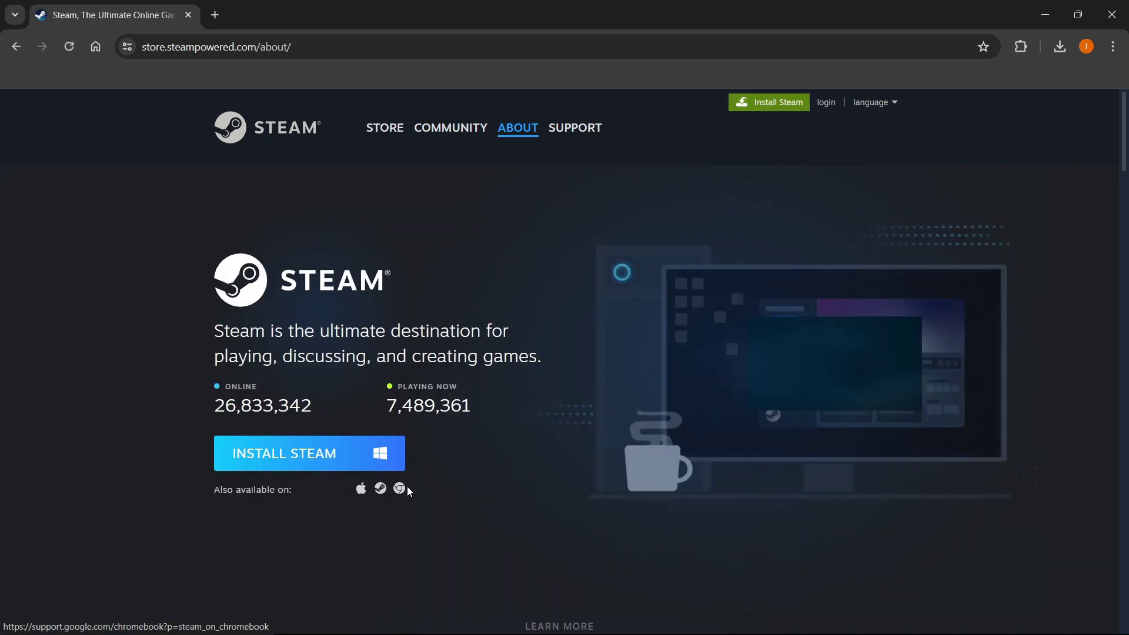
pyautogui.click(370, 441)
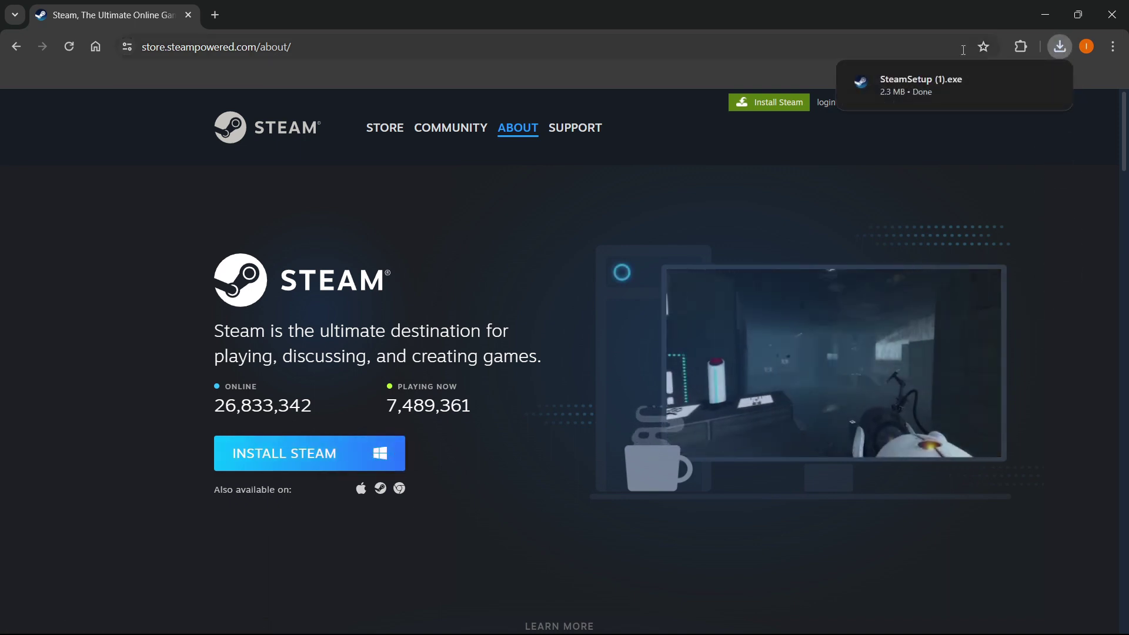
pyautogui.moveTo(919, 88)
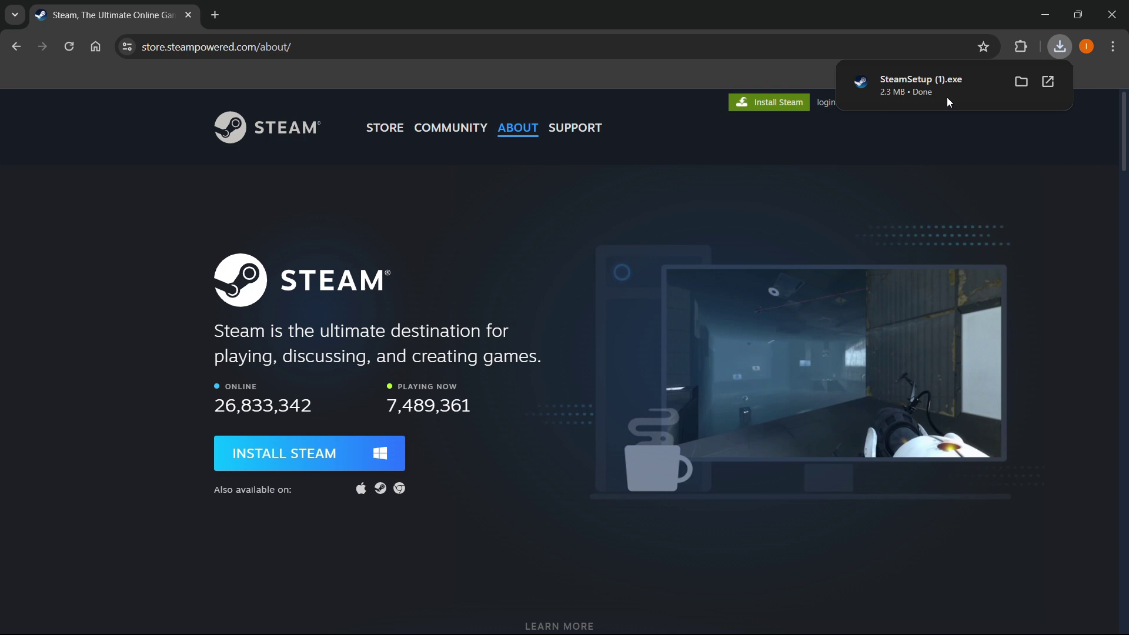
pyautogui.click(930, 86)
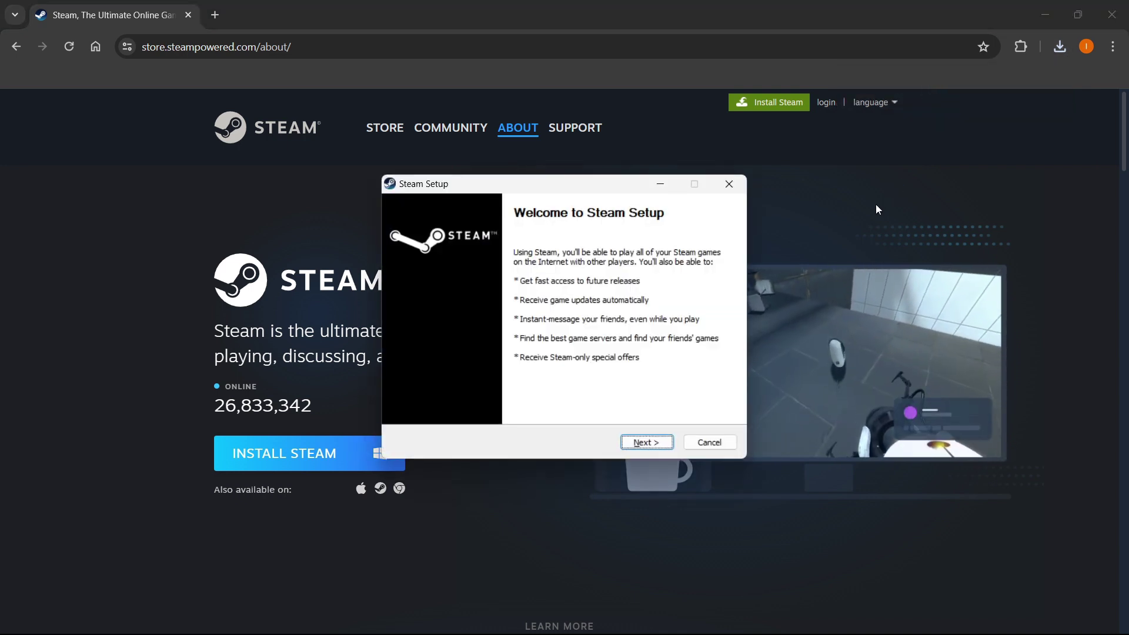
# - Go through Steam Setup in English up to the install location, and close the installer without installing
pyautogui.click(643, 441)
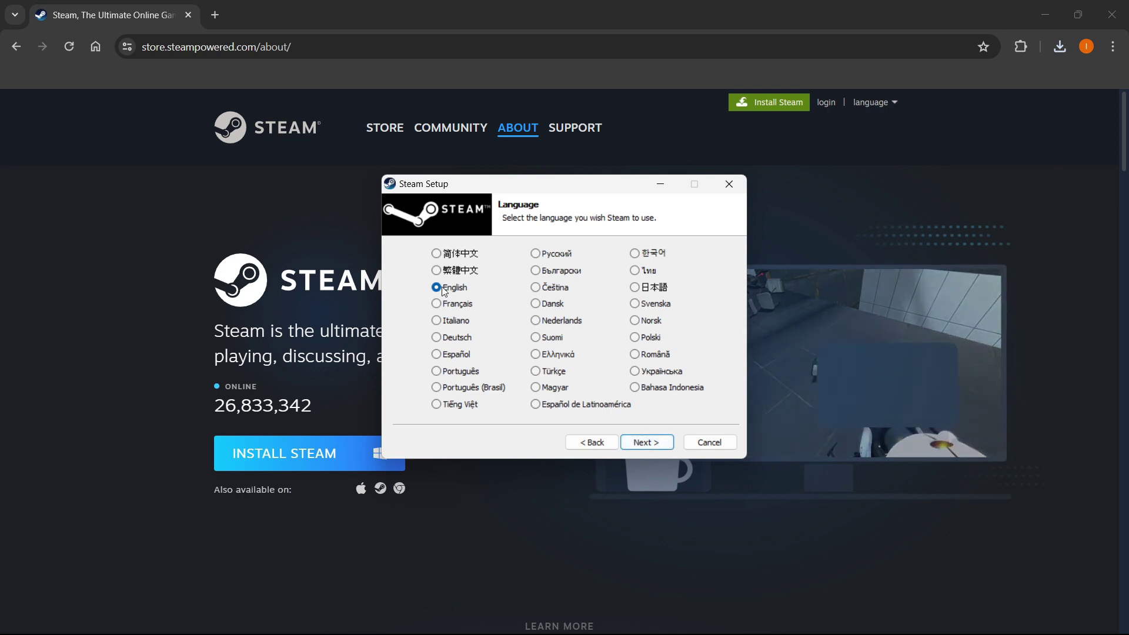
pyautogui.click(648, 445)
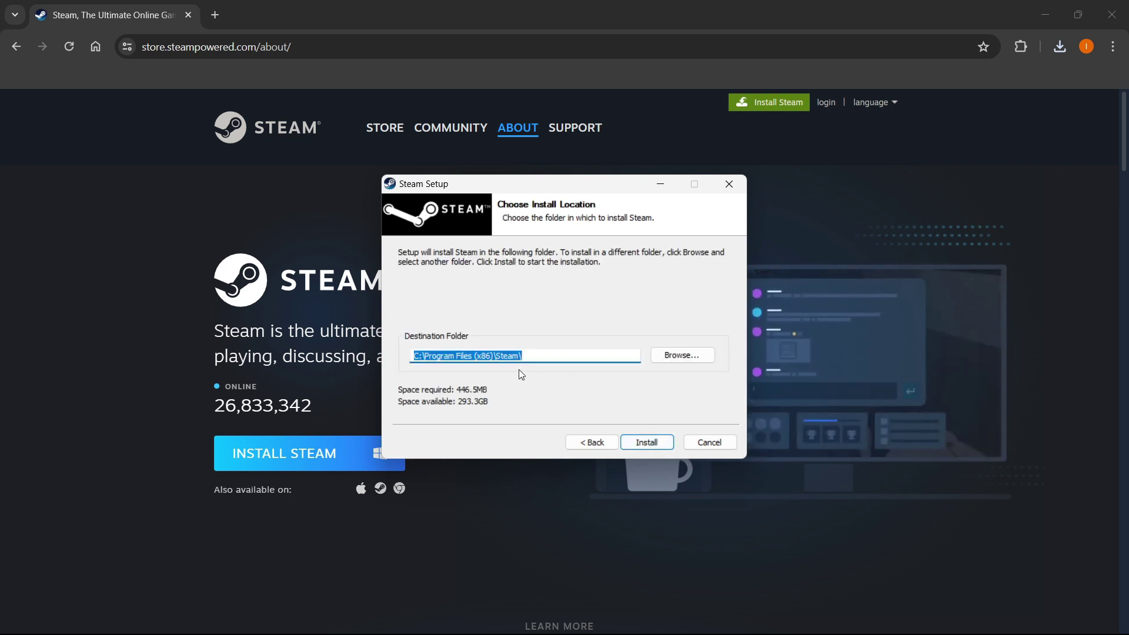
pyautogui.click(473, 358)
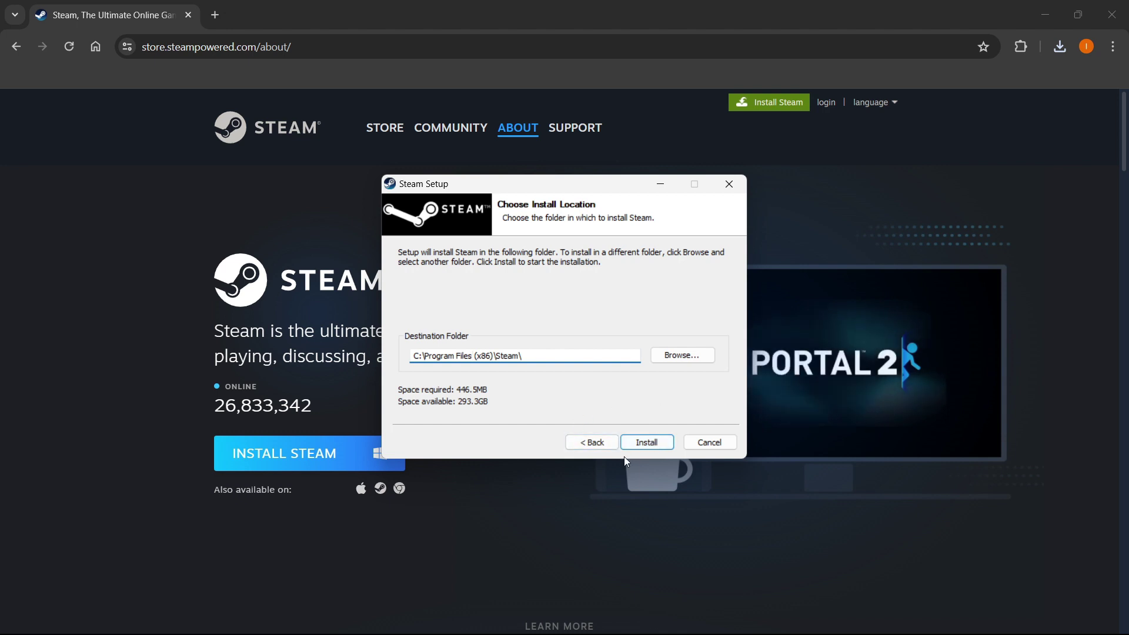
pyautogui.click(731, 193)
# - Switch to Steam, return to the featured store page, search for "blender", and open the free Blender software page
pyautogui.click(644, 617)
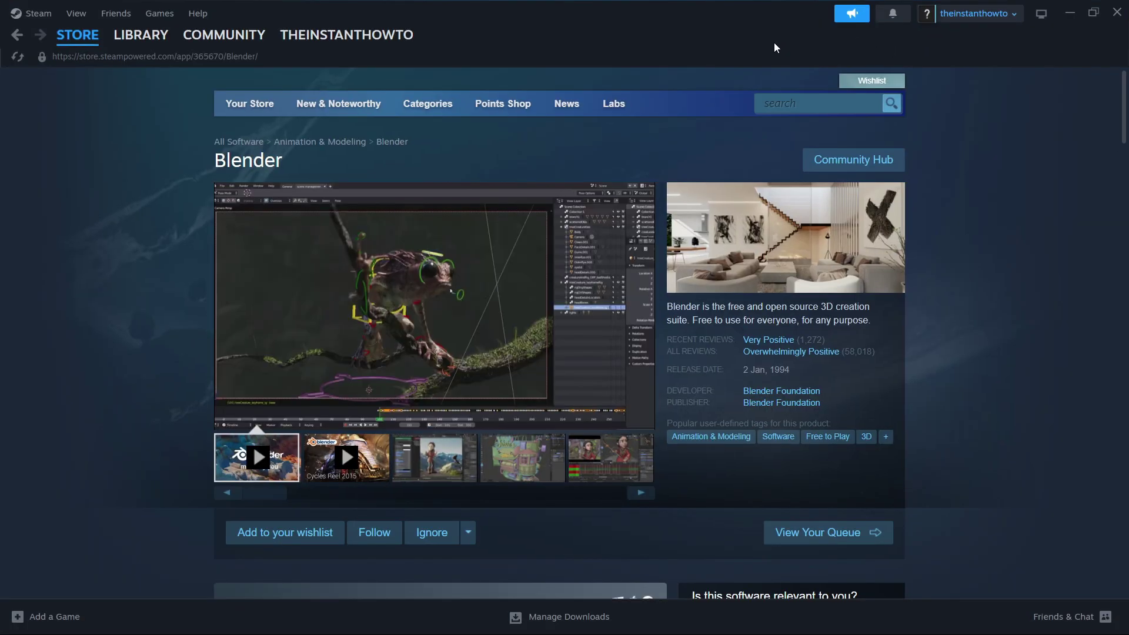
pyautogui.moveTo(77, 35)
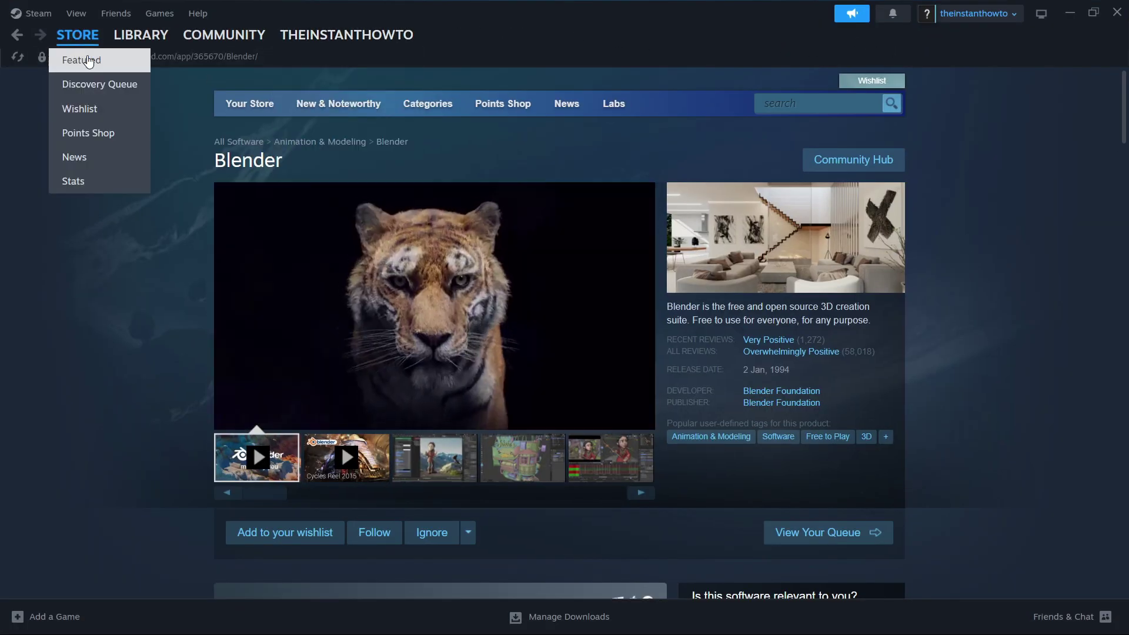
pyautogui.click(88, 60)
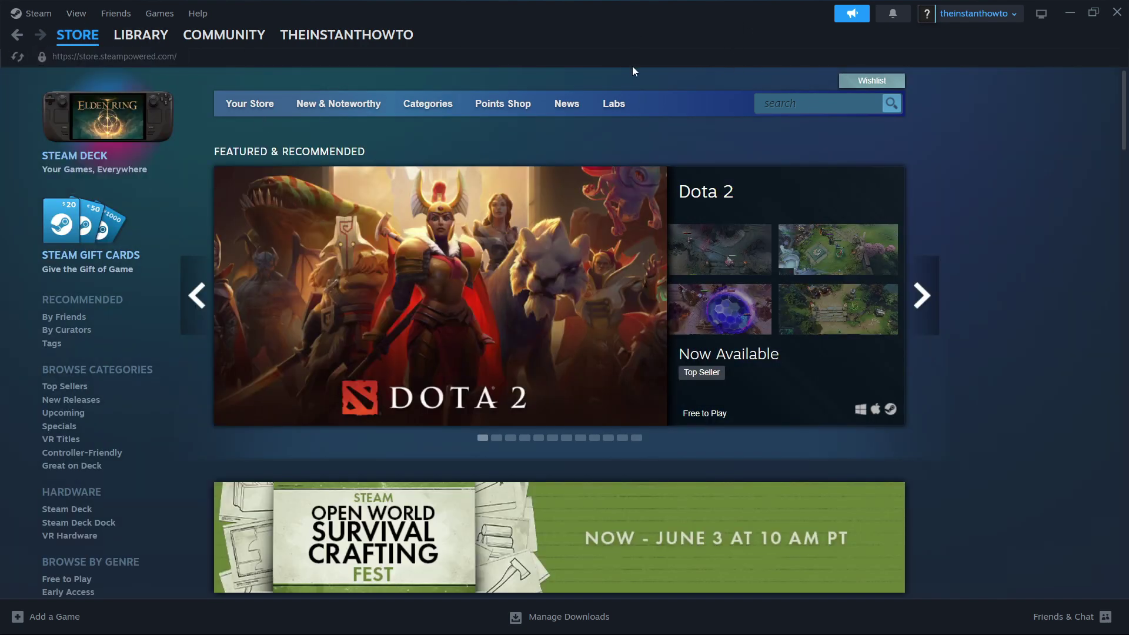
pyautogui.click(796, 105)
pyautogui.write('blende')
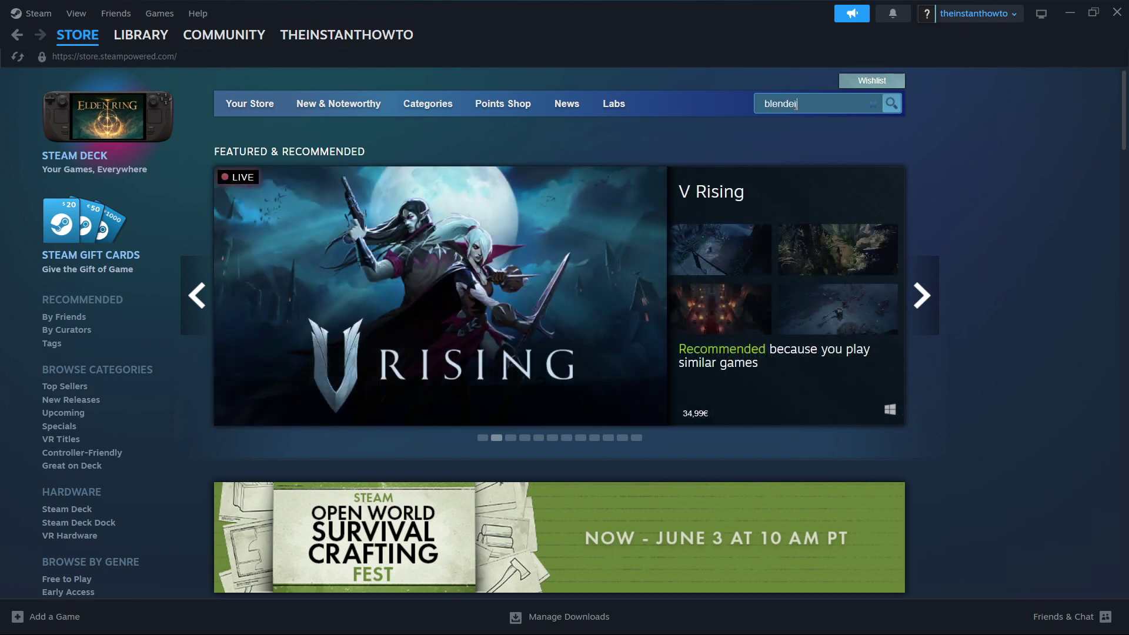
pyautogui.write('r')
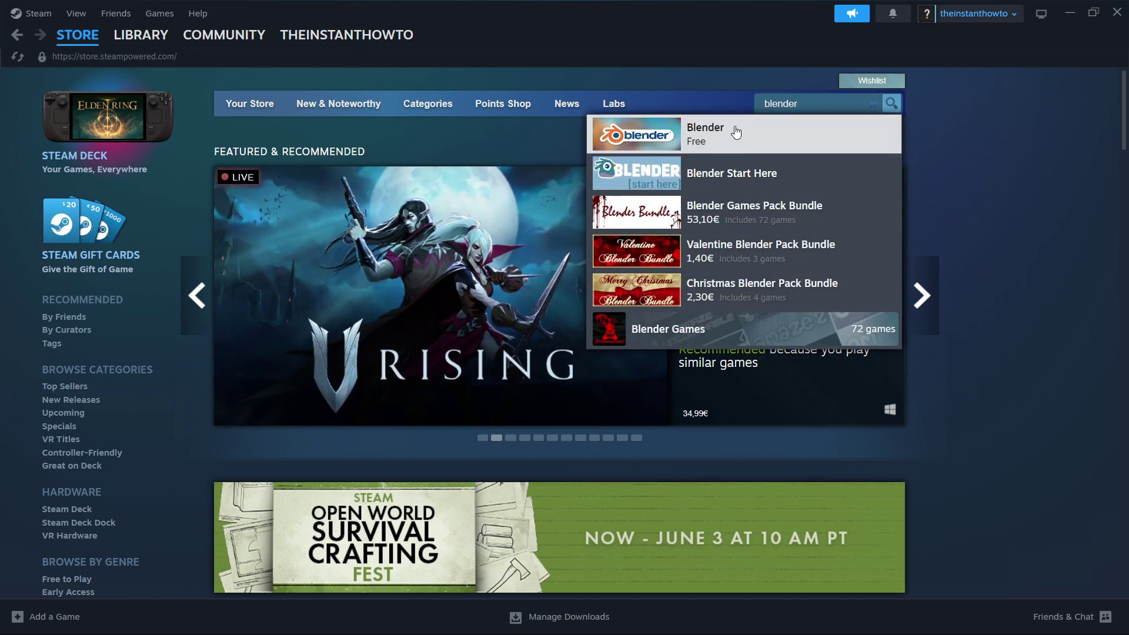
pyautogui.click(719, 126)
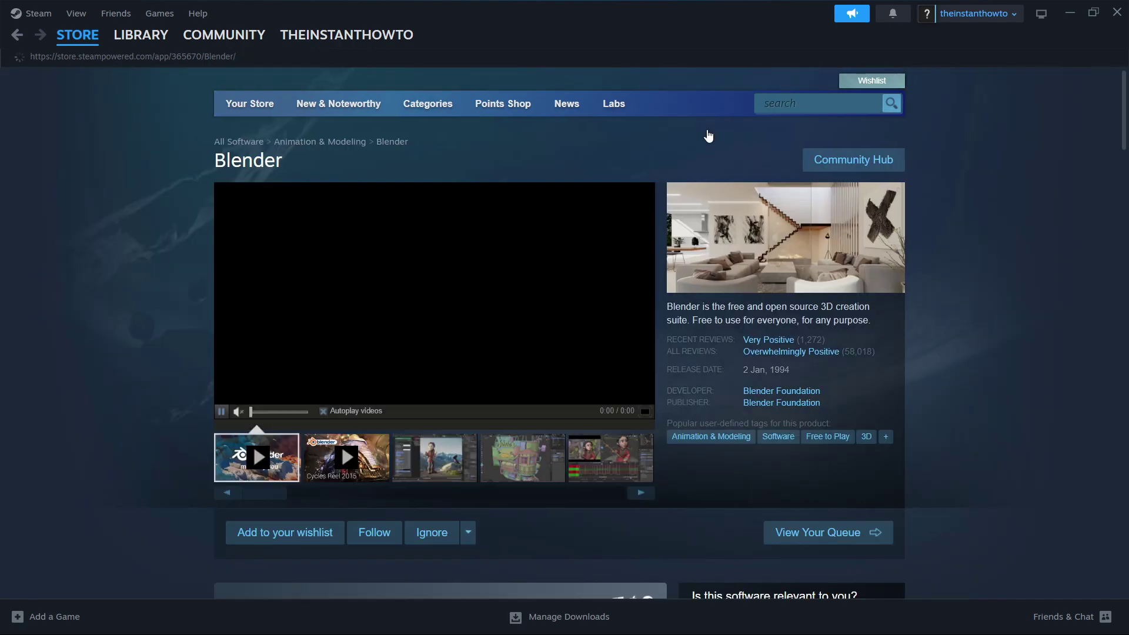
# - Add the free Blender software to the Steam library and dismiss the confirmation
pyautogui.scroll(-5, 260, 264)
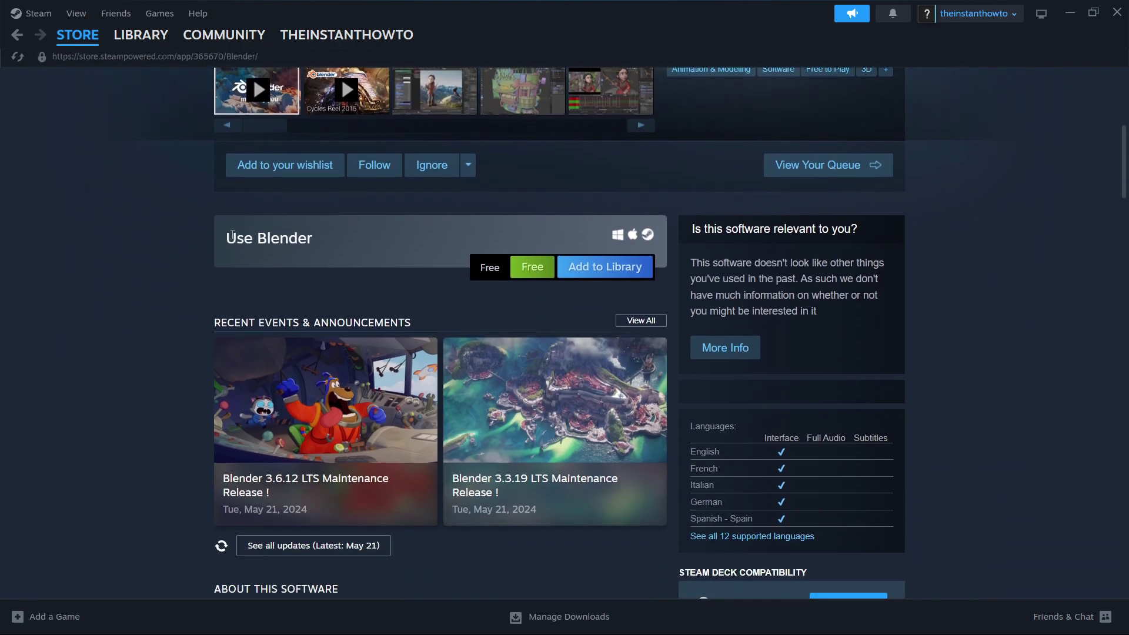
pyautogui.moveTo(232, 235); pyautogui.dragTo(379, 247)
pyautogui.click(520, 285)
pyautogui.scroll(1, 566, 317)
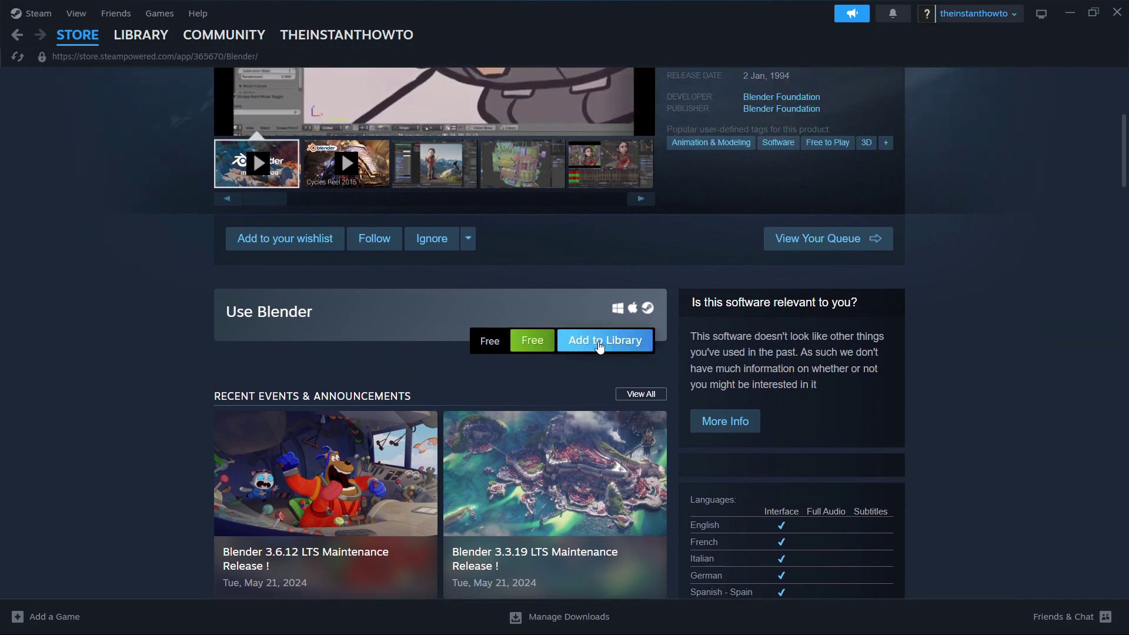
pyautogui.click(599, 341)
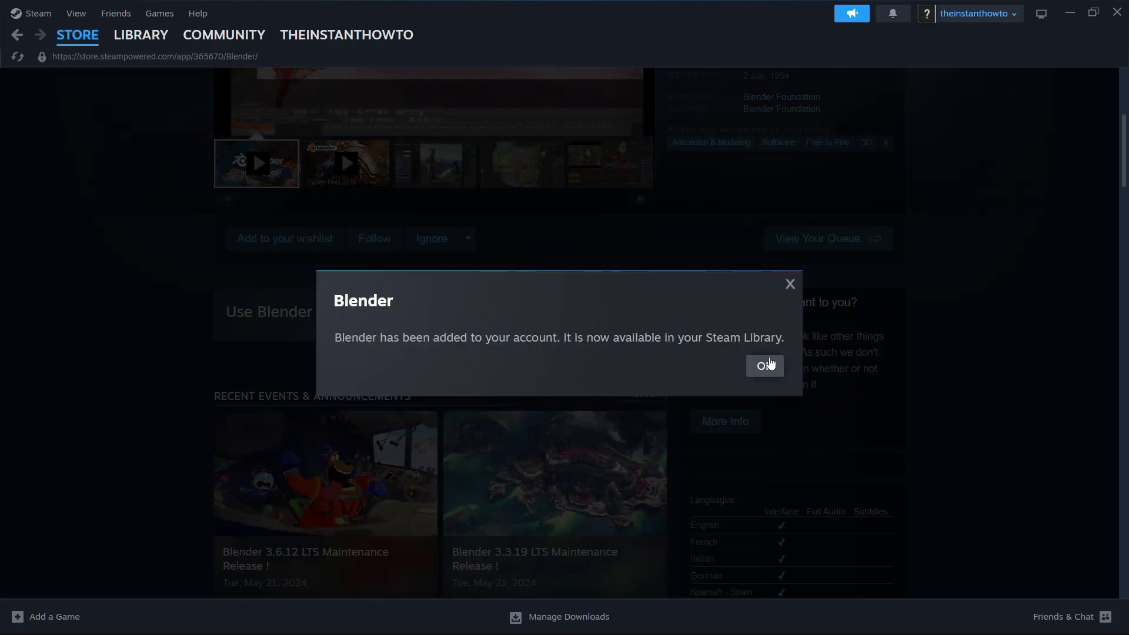
pyautogui.click(764, 365)
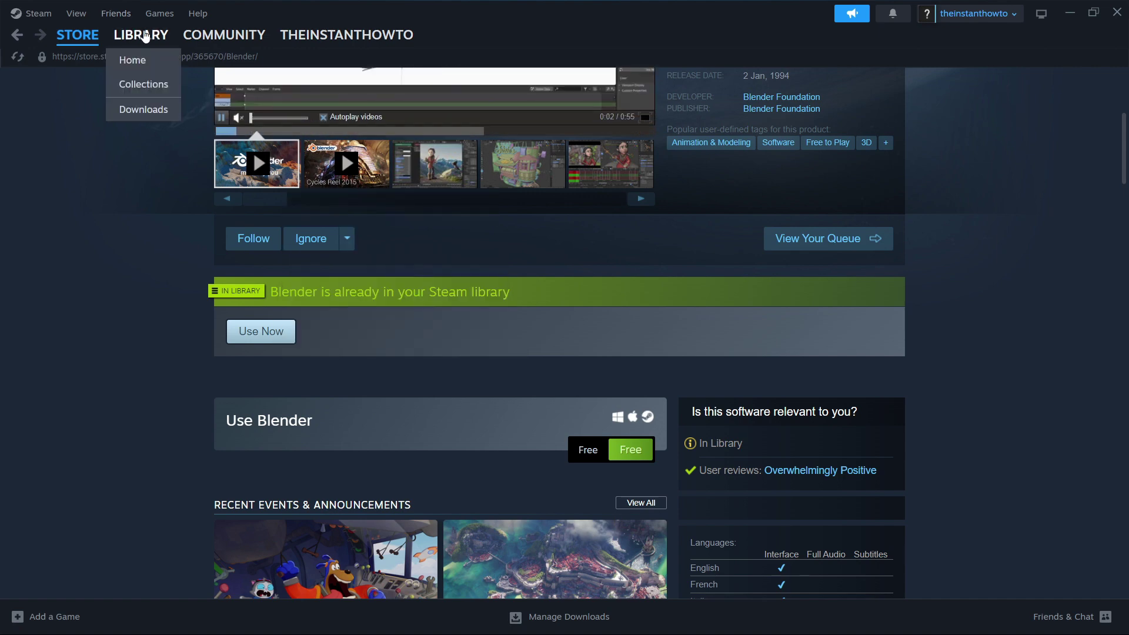
# - Open the Steam library and include Software and Tools alongside Games in the displayed content types
pyautogui.click(143, 35)
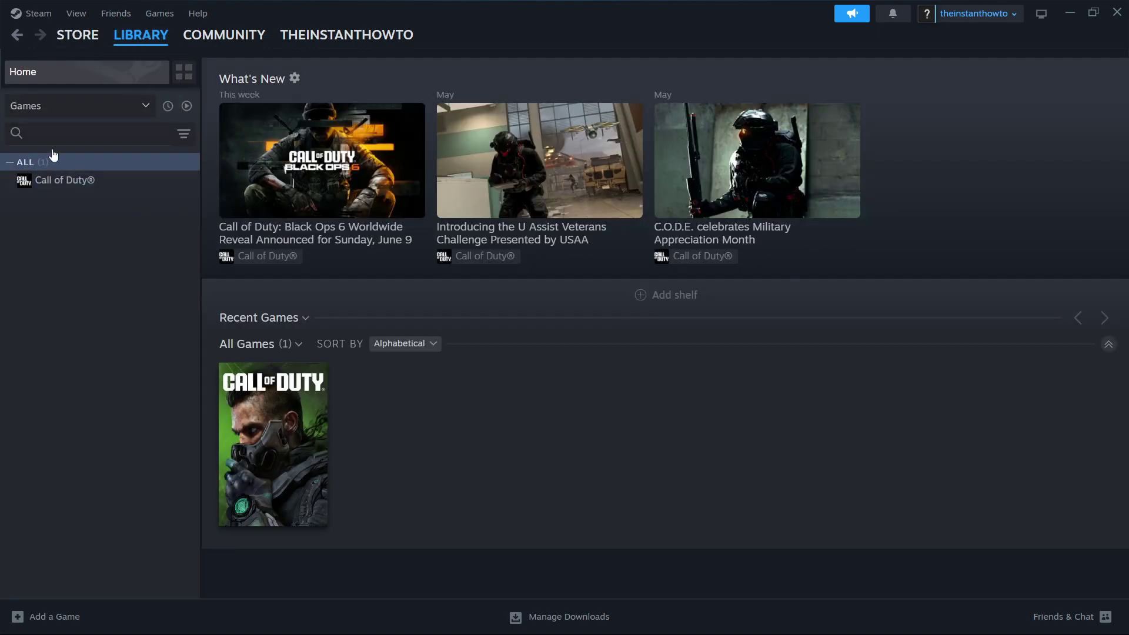
pyautogui.click(147, 111)
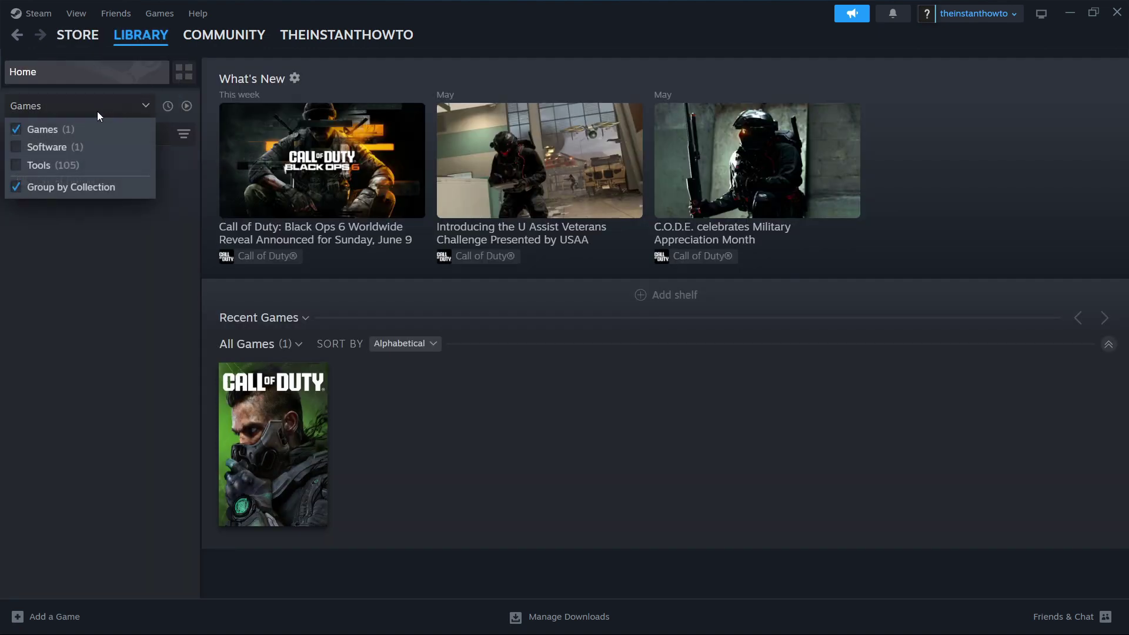
pyautogui.click(19, 152)
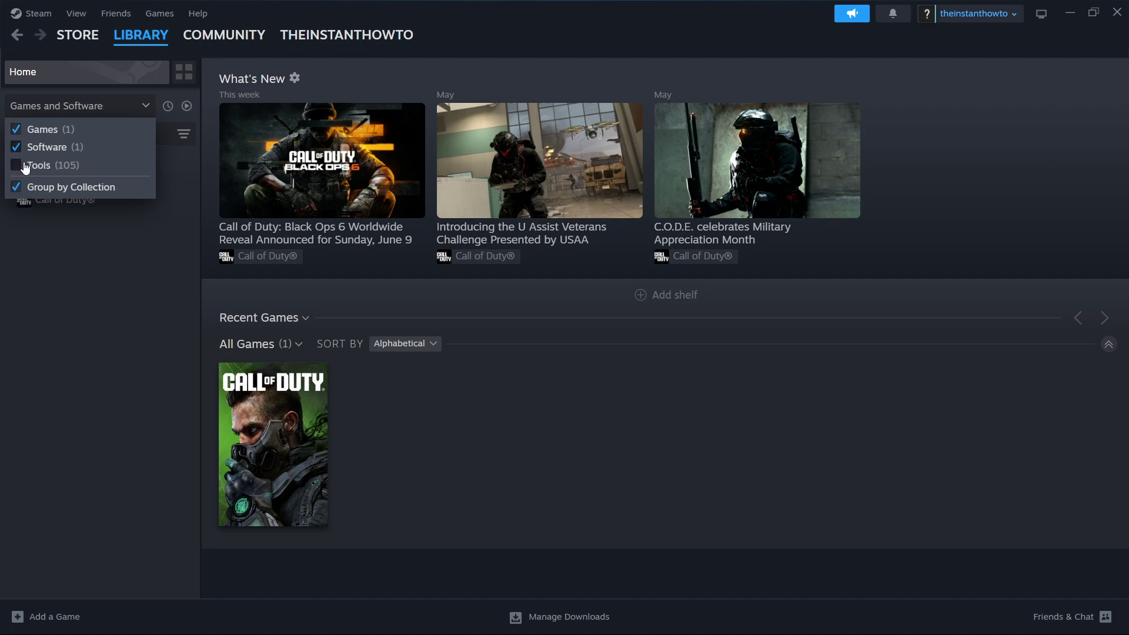
pyautogui.click(16, 168)
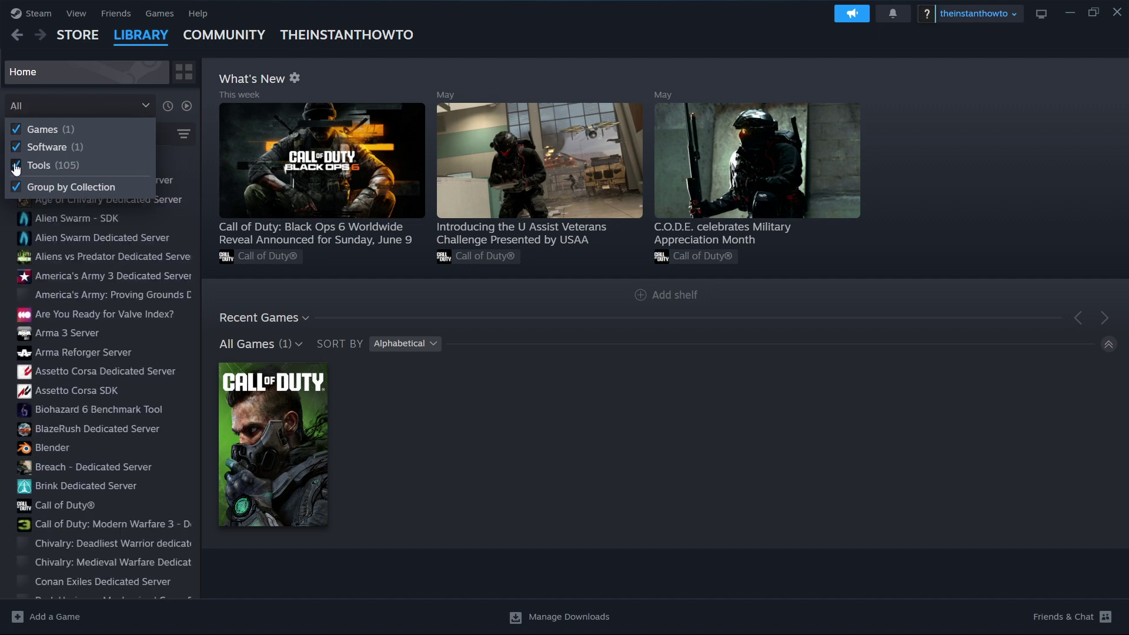
pyautogui.click(136, 108)
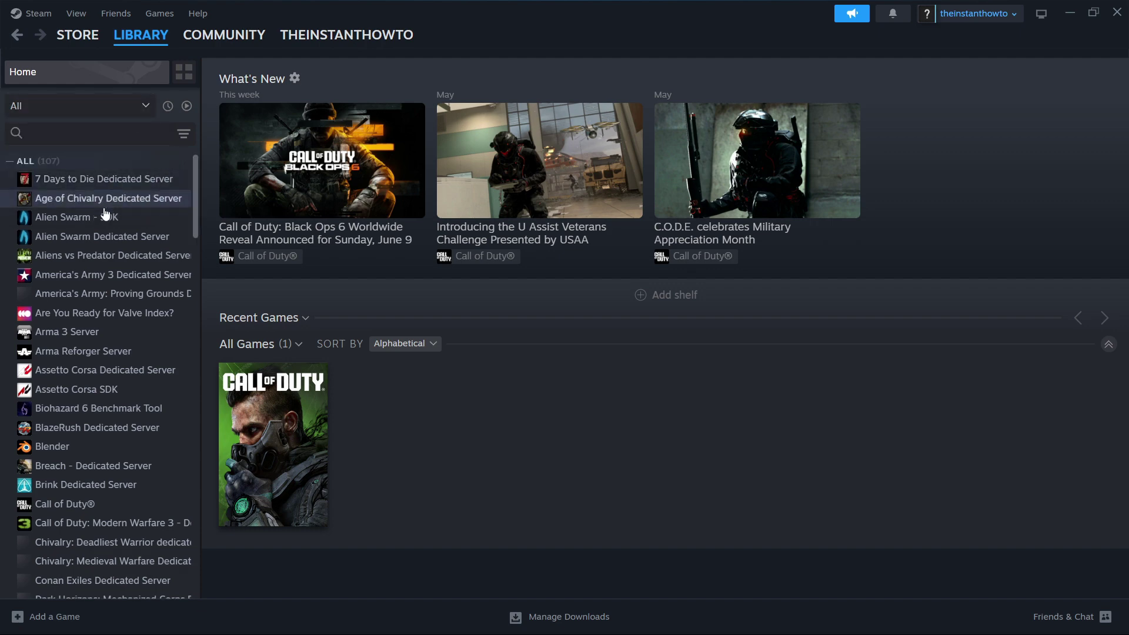
# - Exclude Tools from the library's displayed content types, keeping only Games and Software in the list
pyautogui.scroll(-5, 106, 202)
pyautogui.scroll(3, 106, 202)
pyautogui.scroll(2, 106, 202)
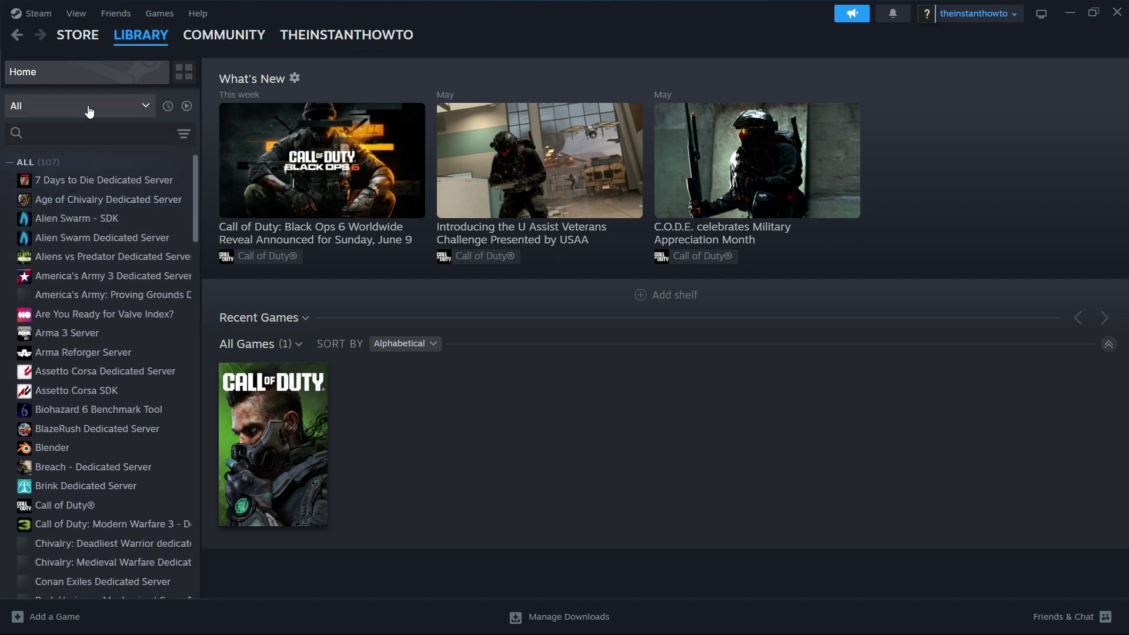
pyautogui.click(144, 106)
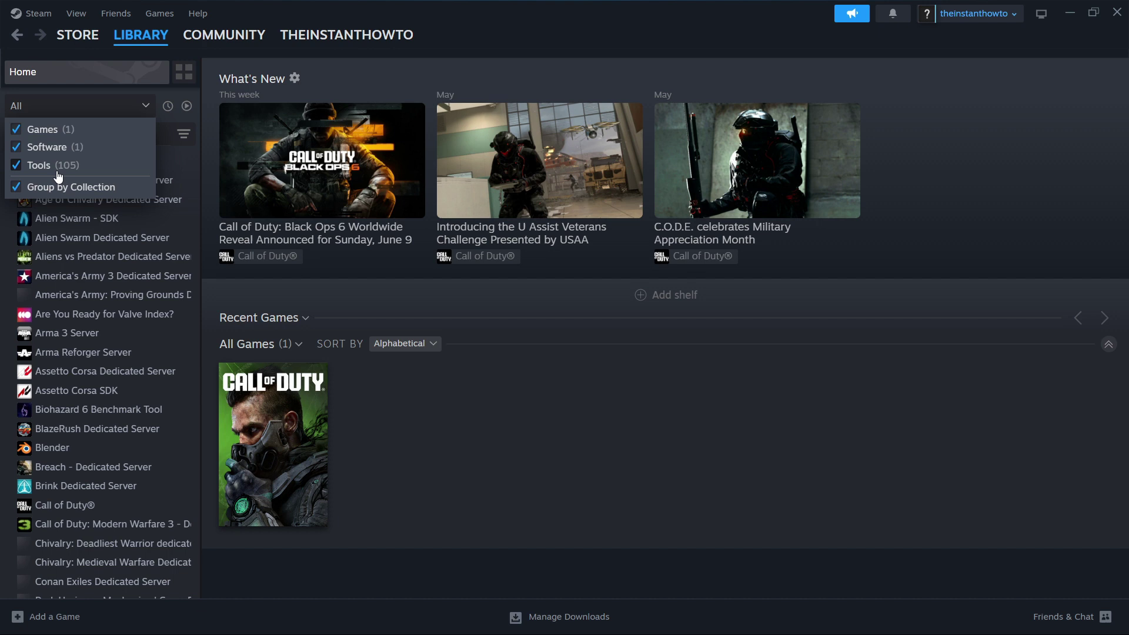
pyautogui.click(17, 171)
pyautogui.click(139, 108)
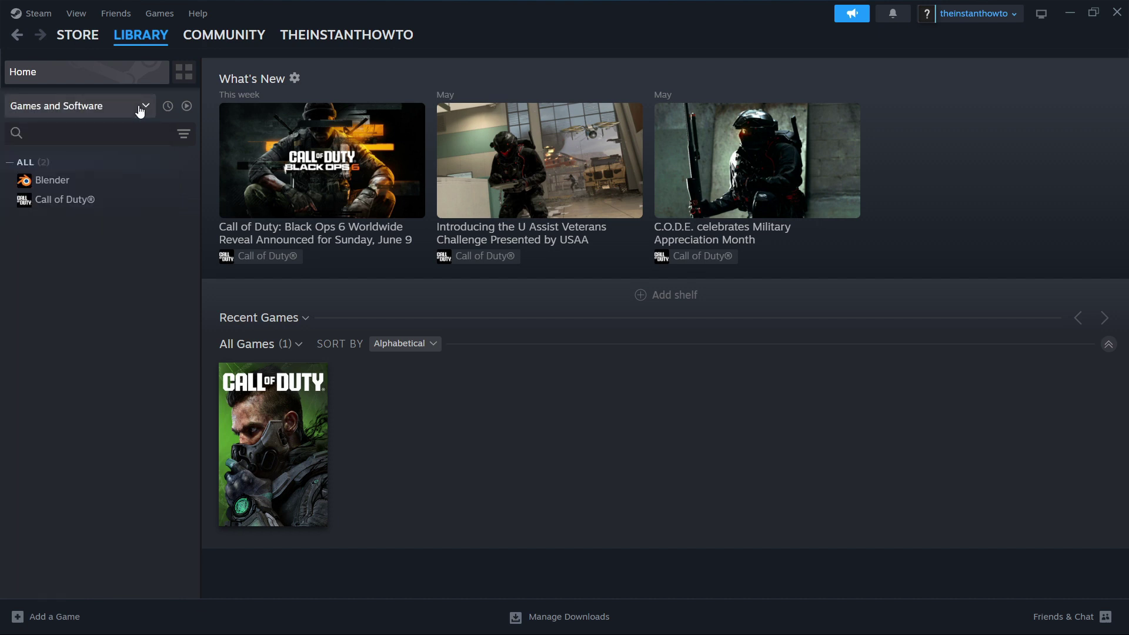
pyautogui.click(106, 106)
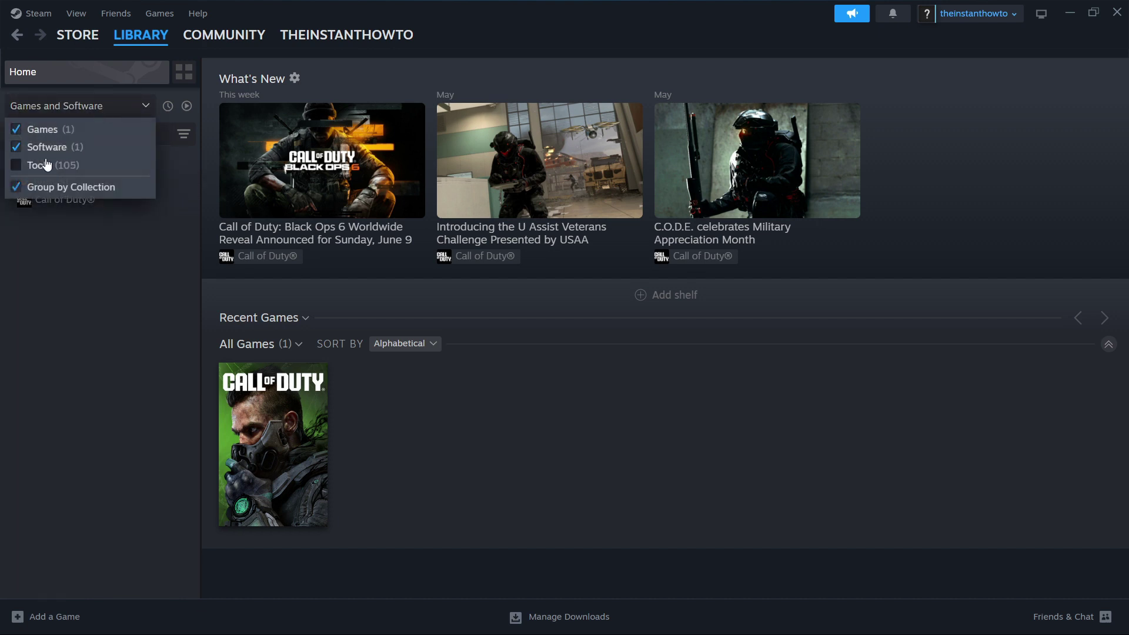
pyautogui.click(42, 106)
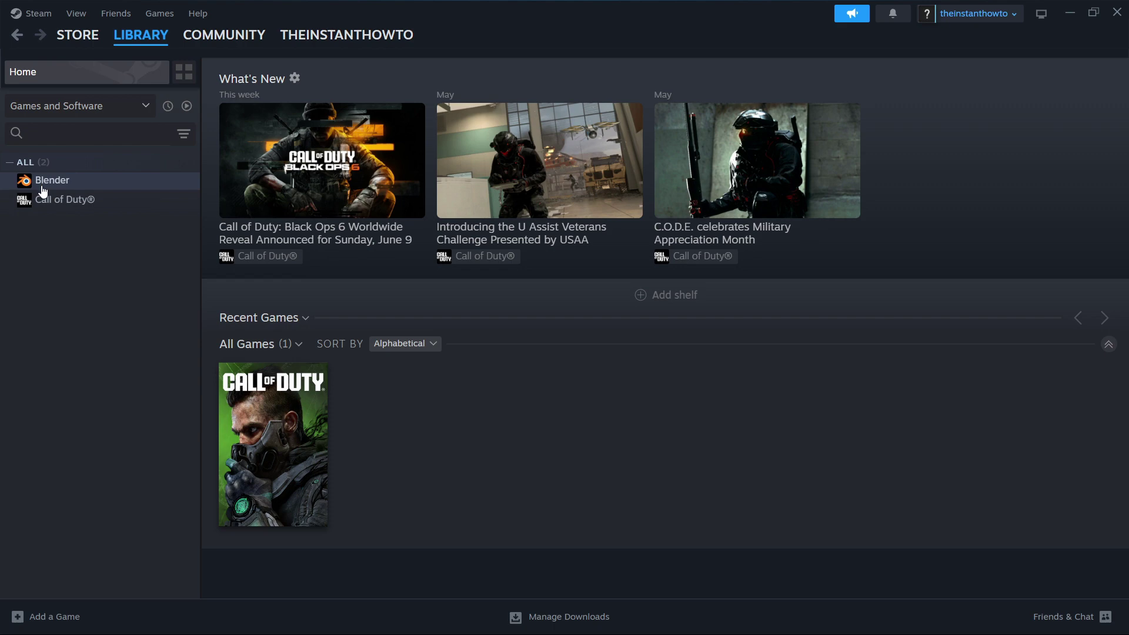
# - Open Blender's library page, bring up its installation options, and close them without installing
pyautogui.click(68, 185)
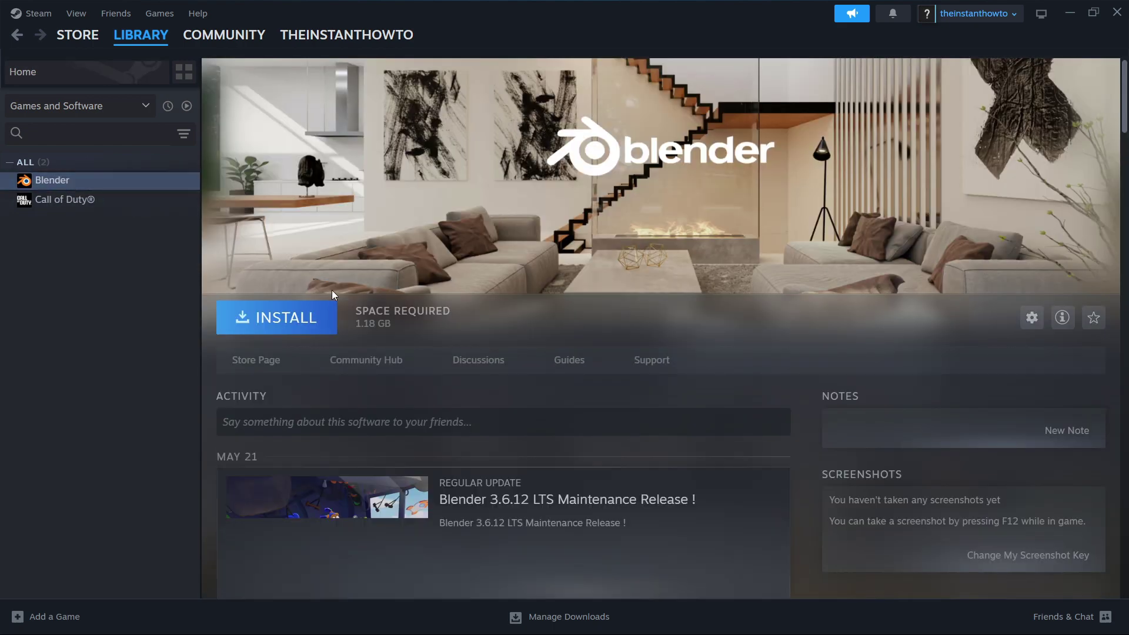
pyautogui.click(277, 317)
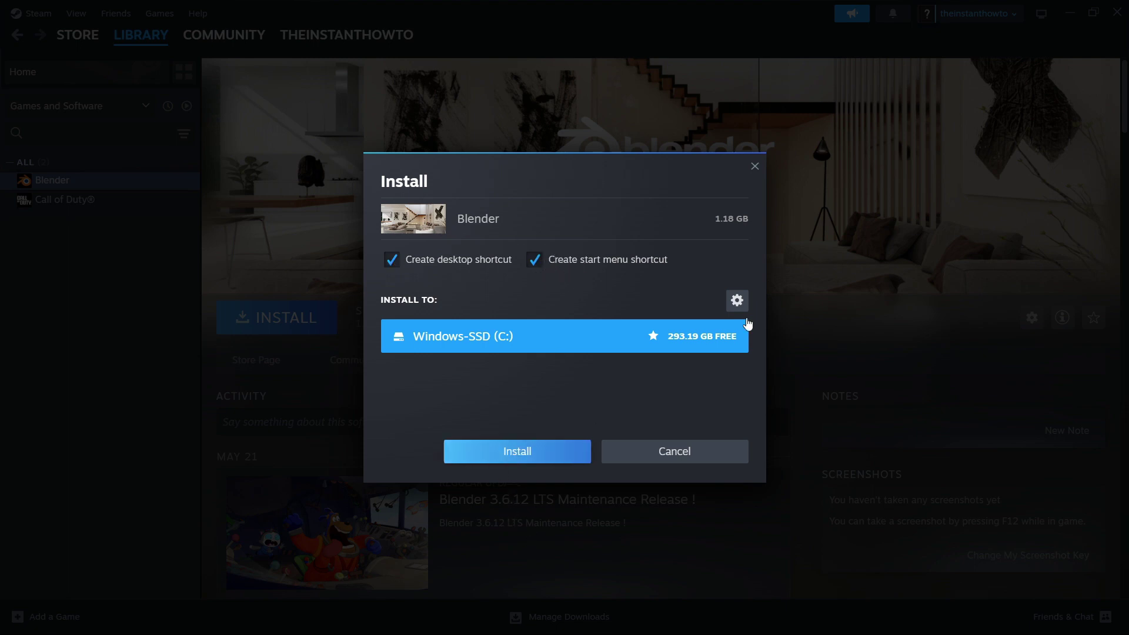
pyautogui.click(755, 167)
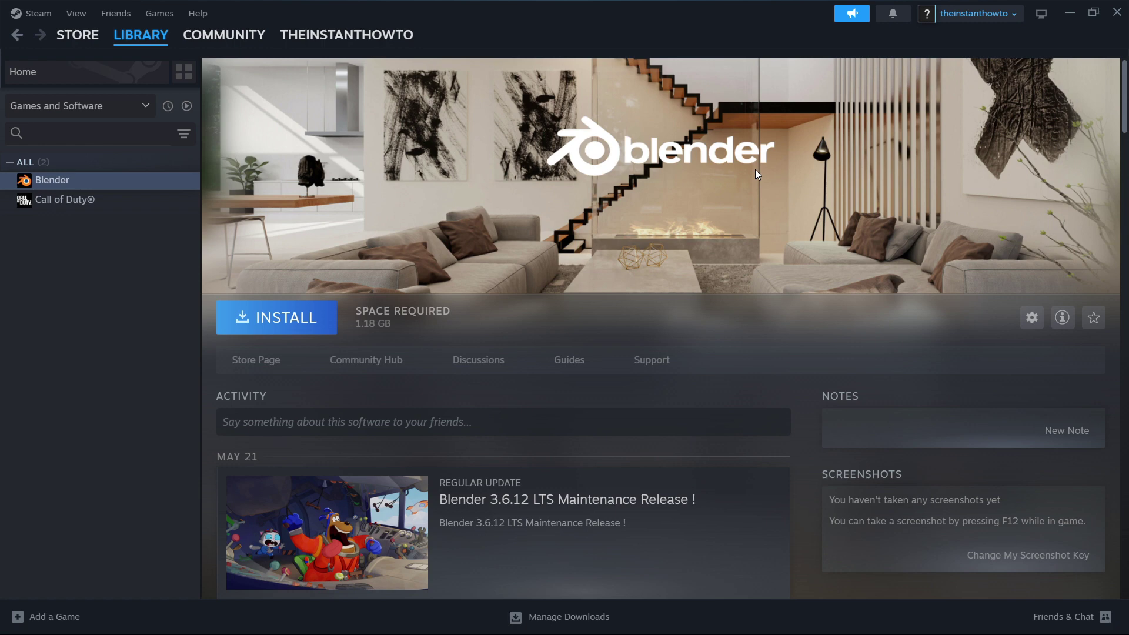